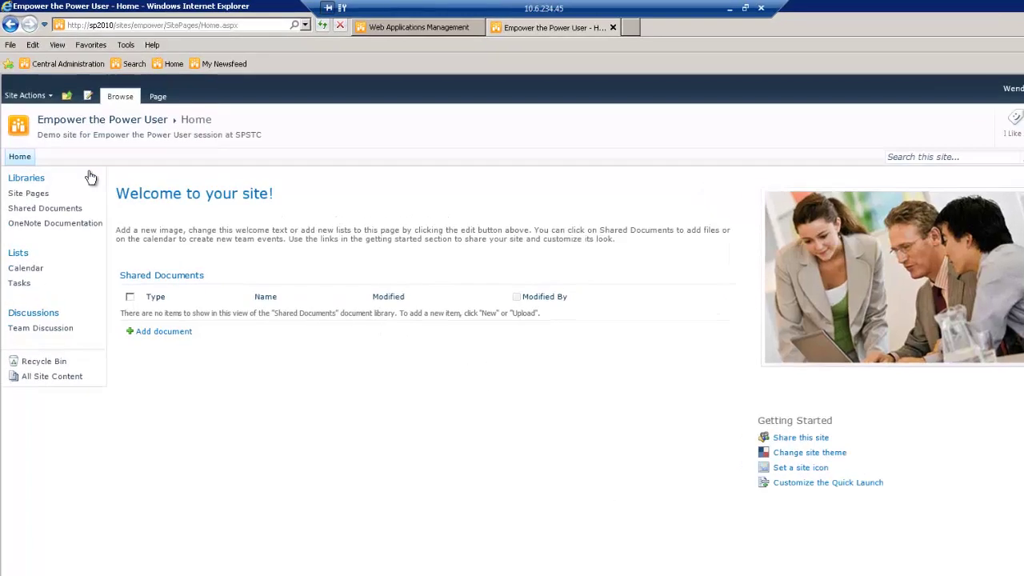
# Start a new document library named 'Resources' described as 'Library to store scripts, CSS, HTML, etc. used on the site'
pyautogui.click(27, 97)
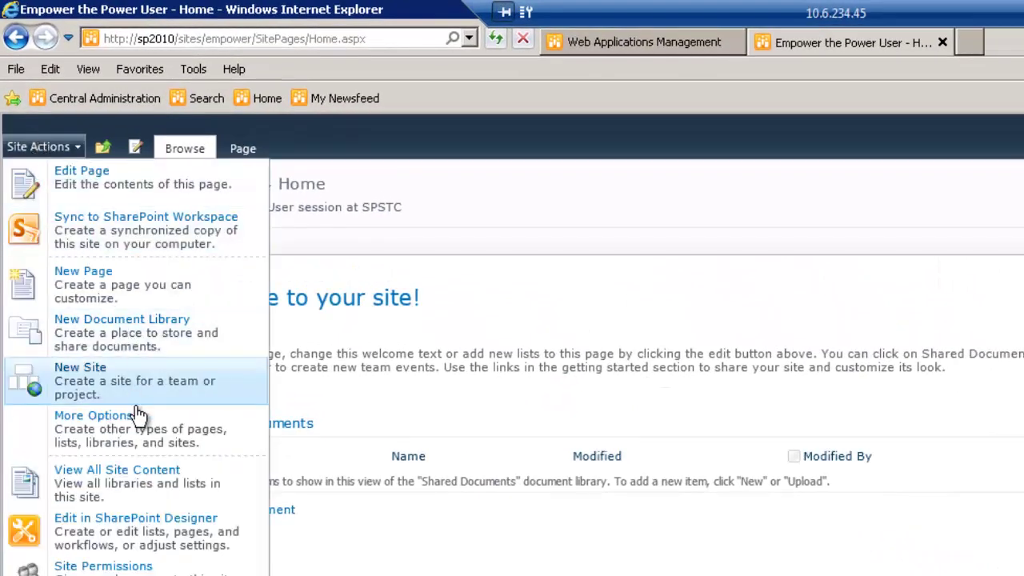
pyautogui.click(141, 330)
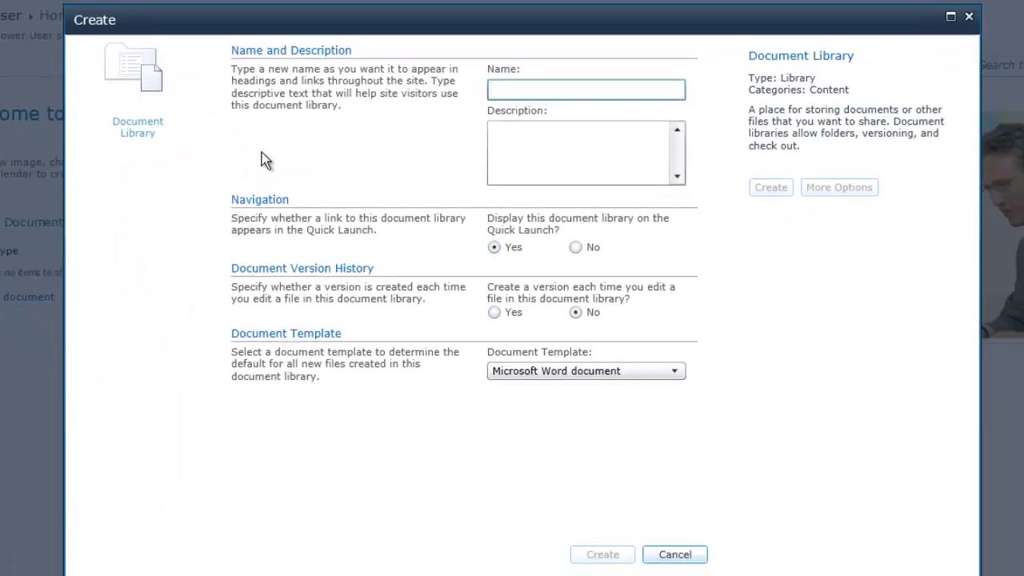
pyautogui.write('R')
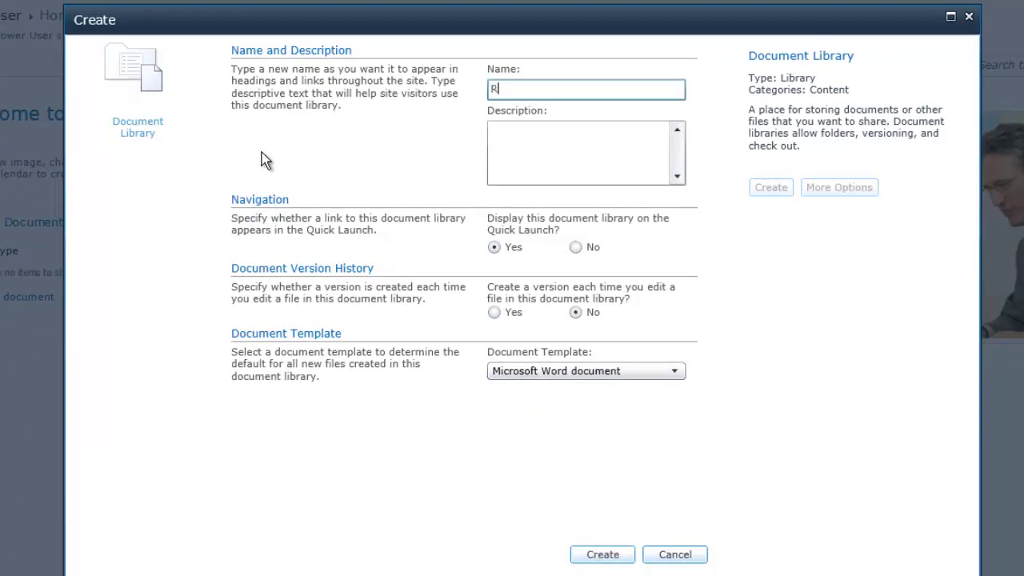
pyautogui.write('esources')
pyautogui.press('Tab')
pyautogui.write('Library to store ')
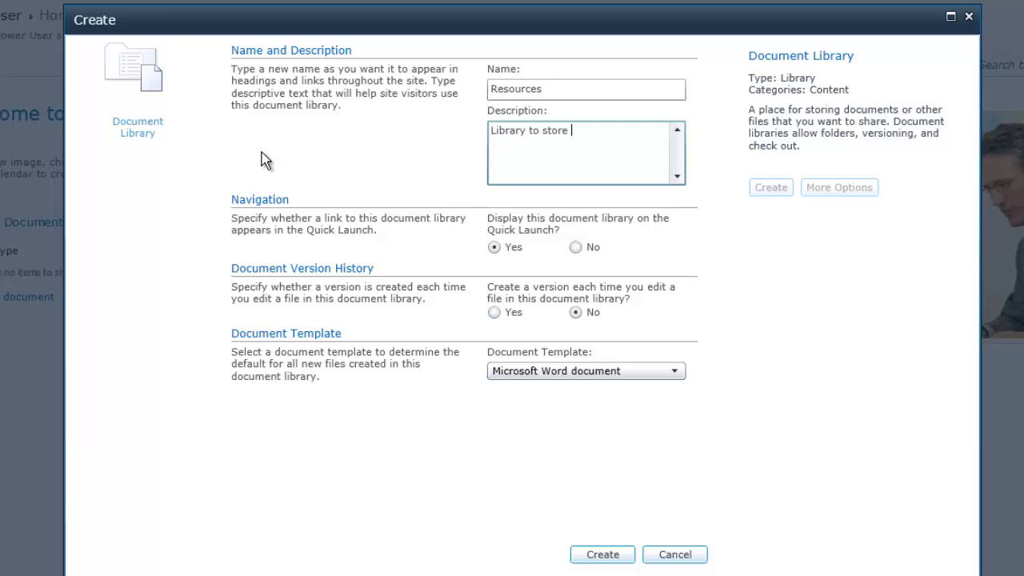
pyautogui.write('scripts, CSS, HTML')
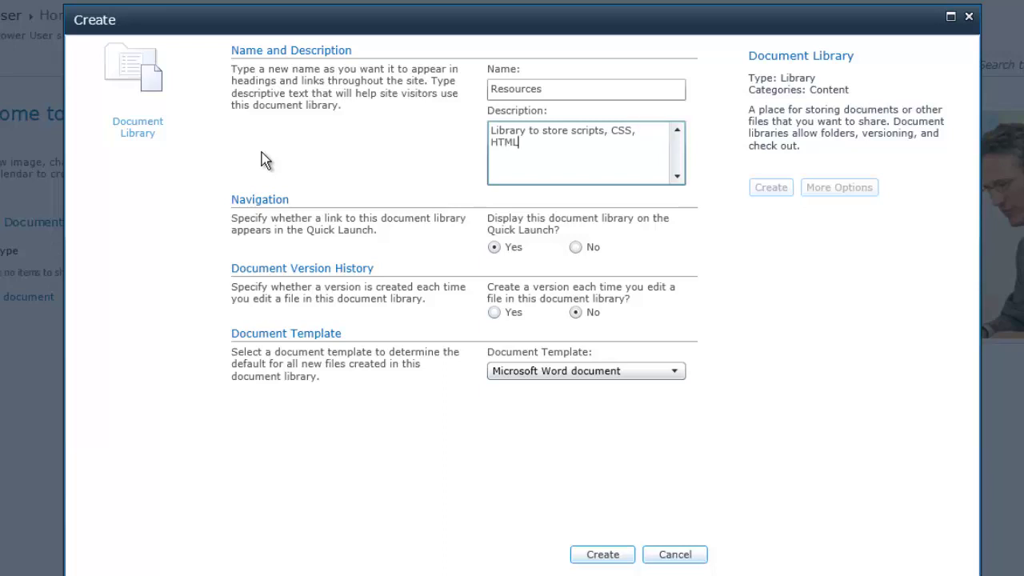
pyautogui.write(', etc. used on the site')
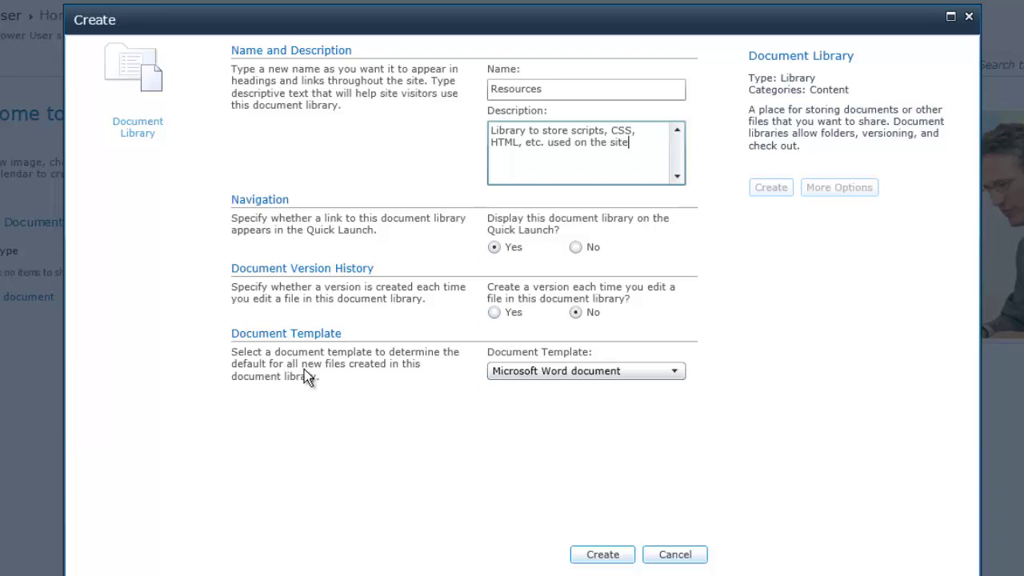
# Enable document version history, set the document template to None, and create the Resources library
pyautogui.click(494, 312)
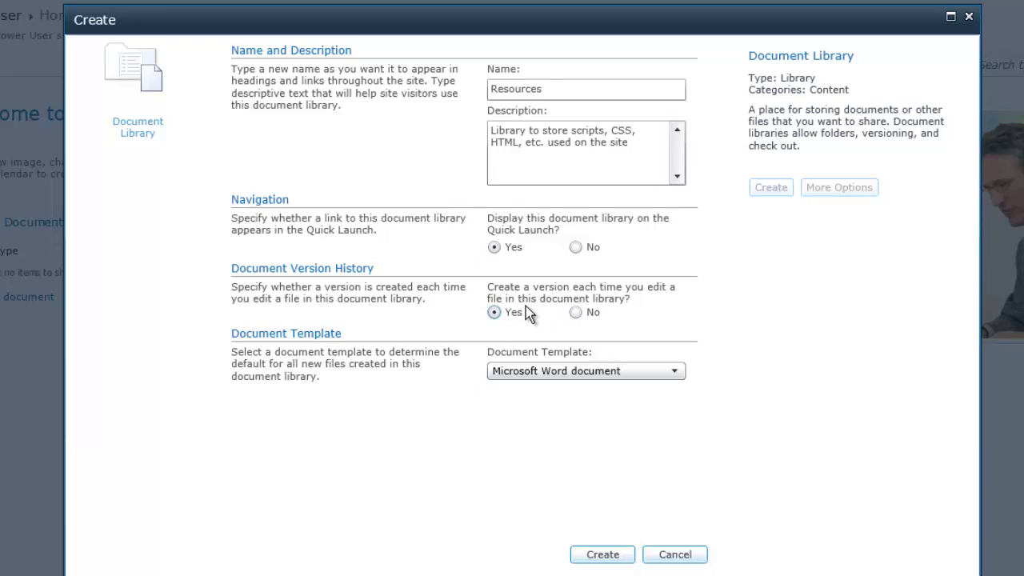
pyautogui.click(581, 371)
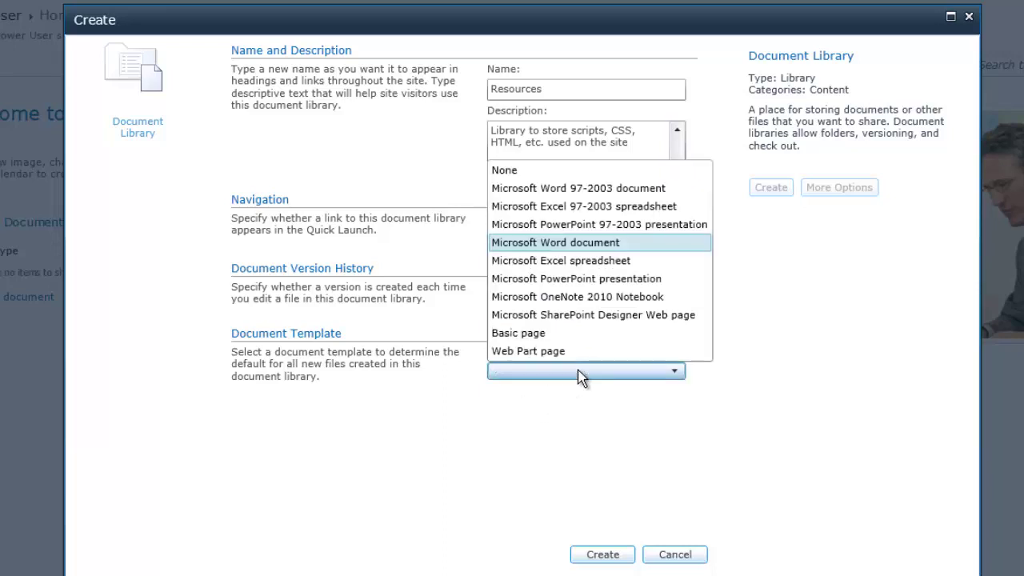
pyautogui.click(540, 173)
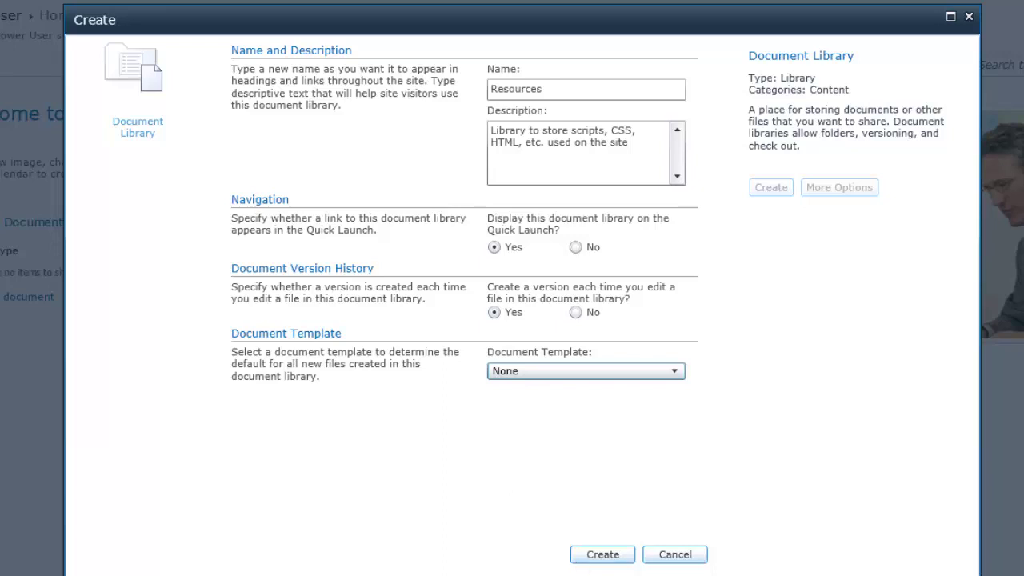
pyautogui.click(582, 554)
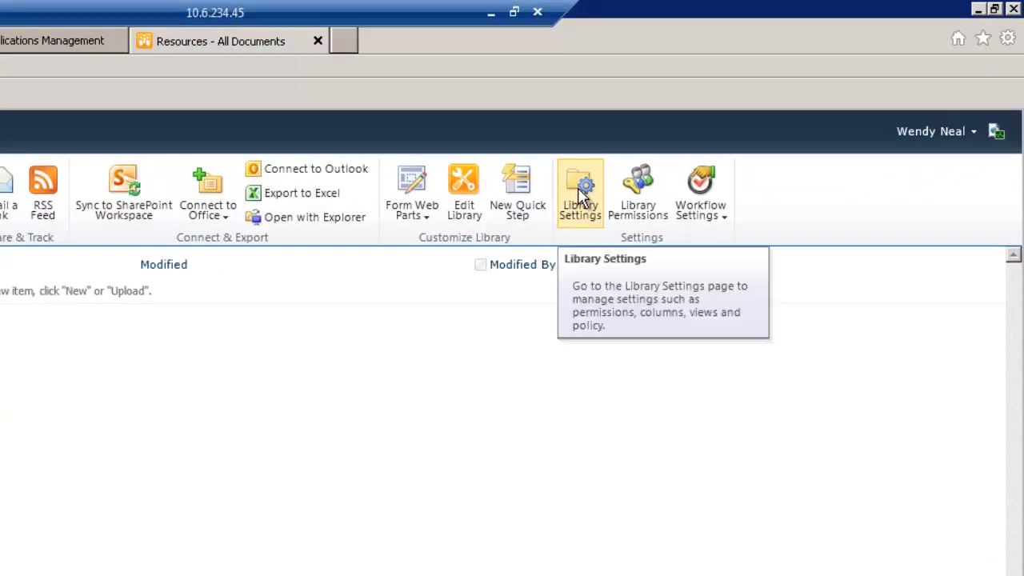
# Open Library Settings for Resources and bring its Columns section into view
pyautogui.click(581, 192)
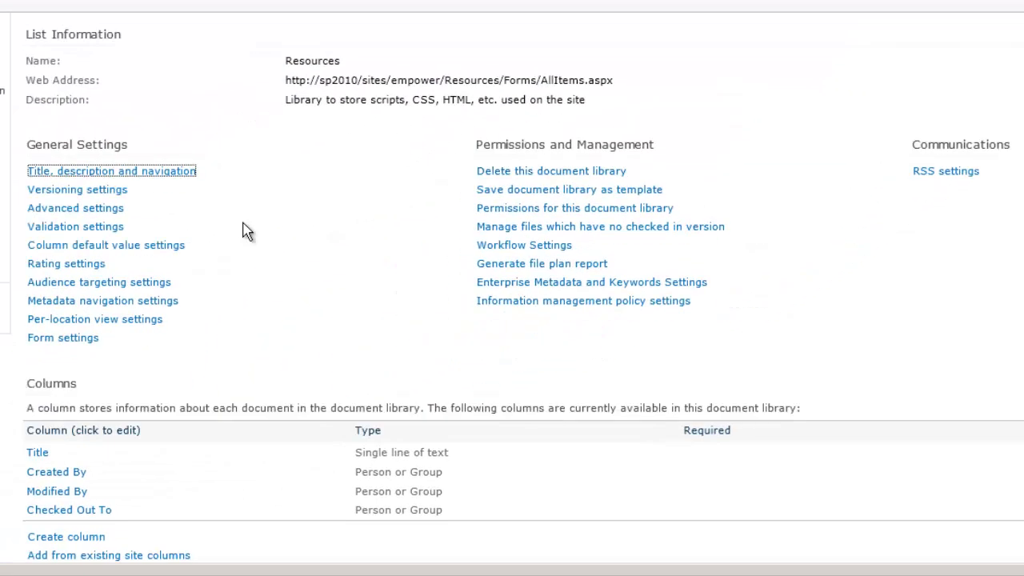
pyautogui.scroll(-3, 247, 230)
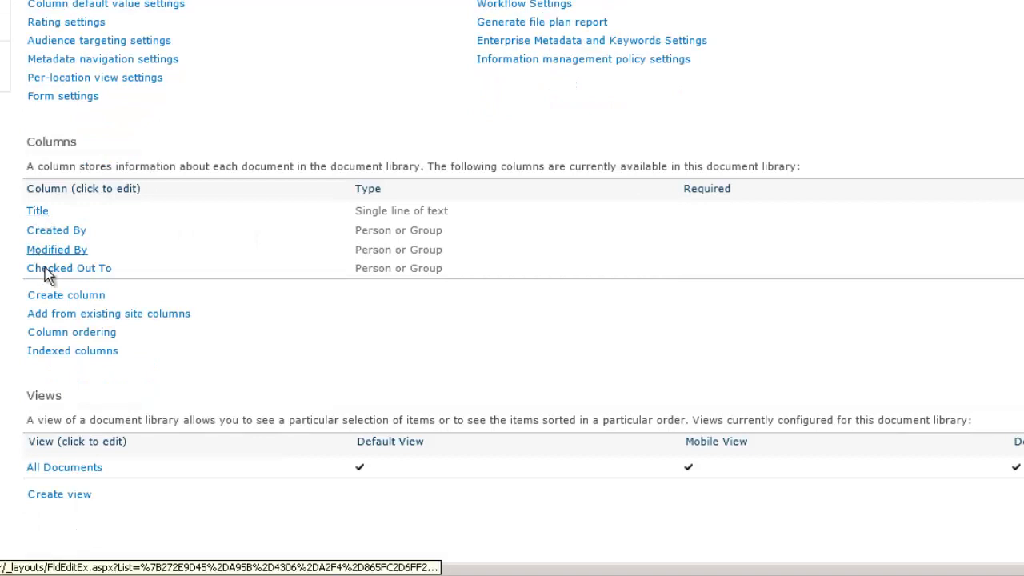
# Create an 'Original Author' column as a single line of text
pyautogui.click(87, 303)
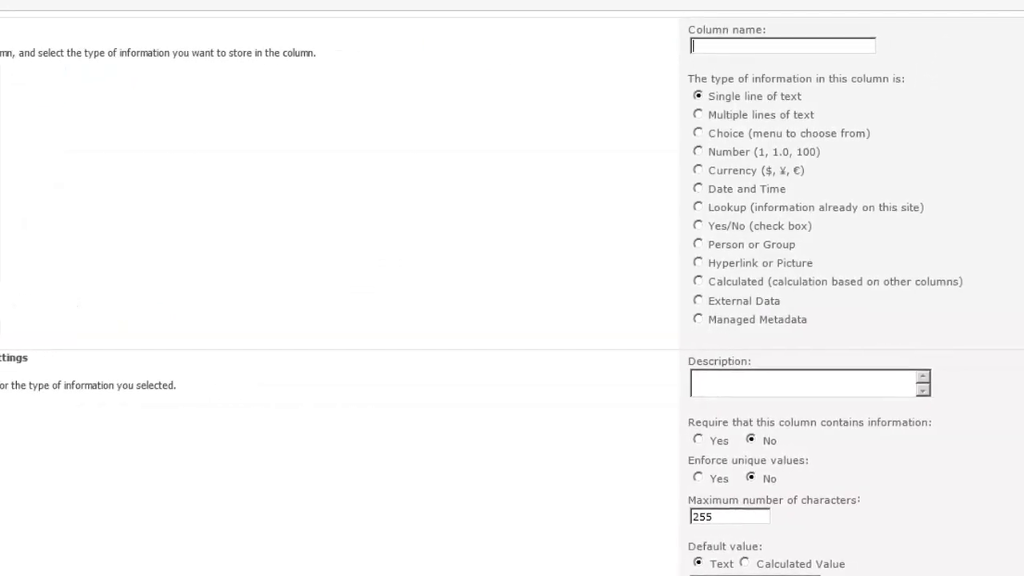
pyautogui.write('Original Au')
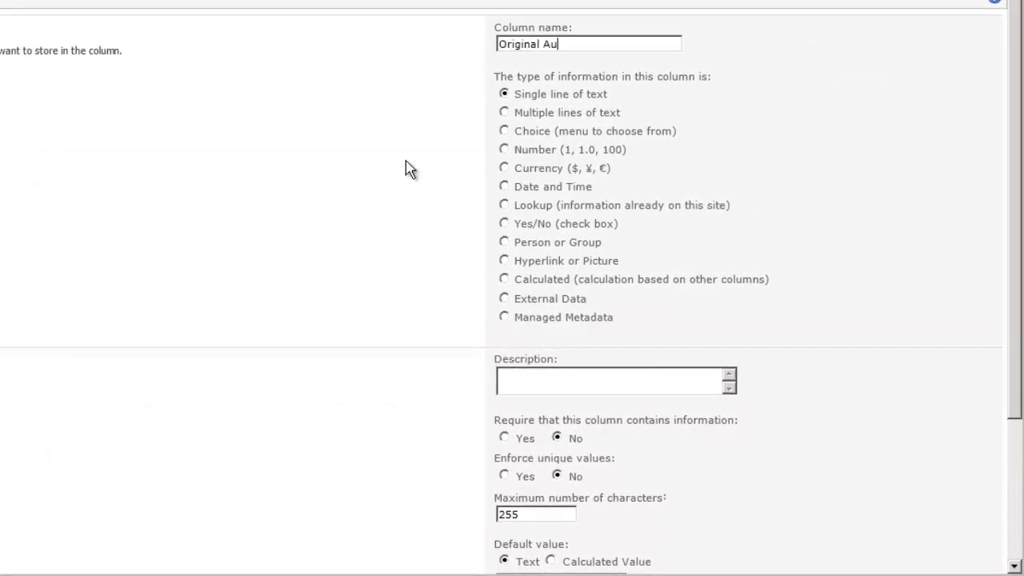
pyautogui.write('thor')
pyautogui.scroll(-3, 432, 360)
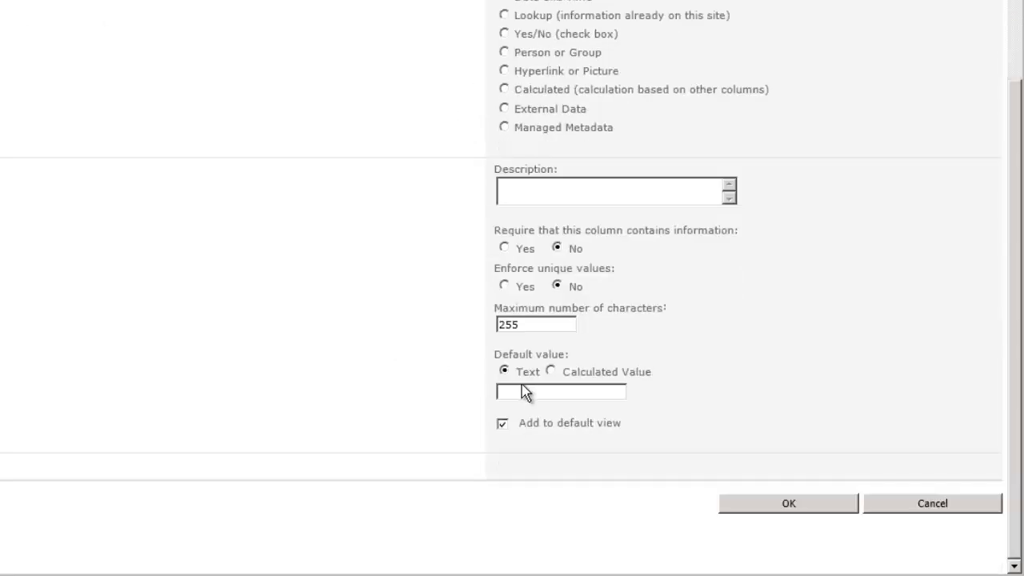
pyautogui.click(744, 508)
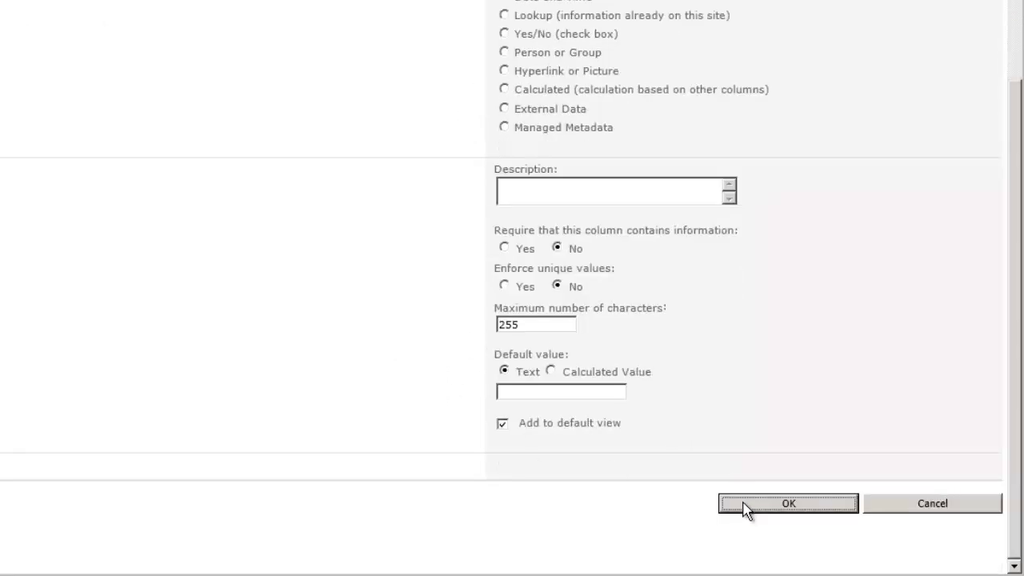
# Create an 'Original Location' column of type Hyperlink or Picture, with the URL formatted as Hyperlink
pyautogui.scroll(-3, 88, 440)
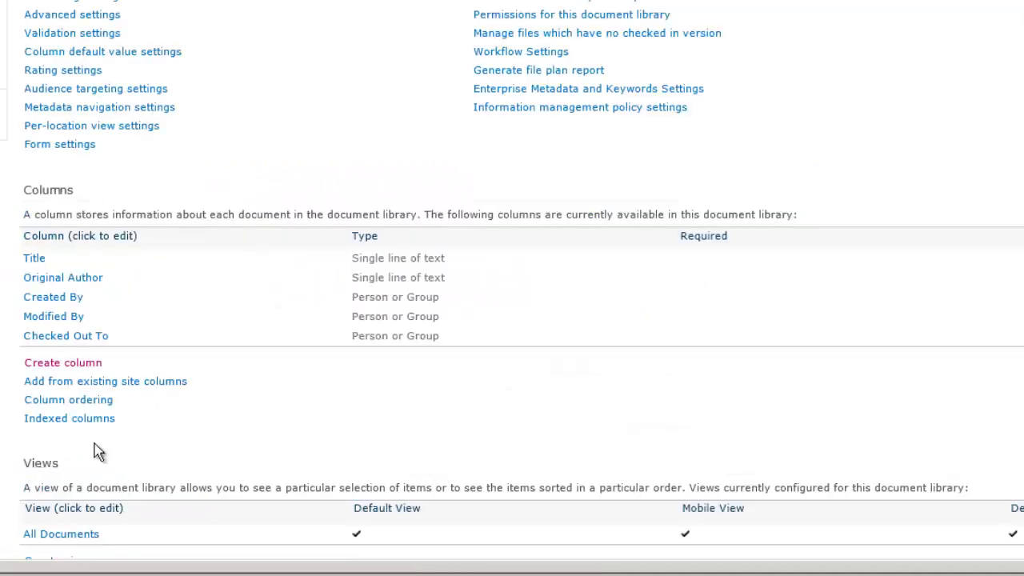
pyautogui.click(62, 365)
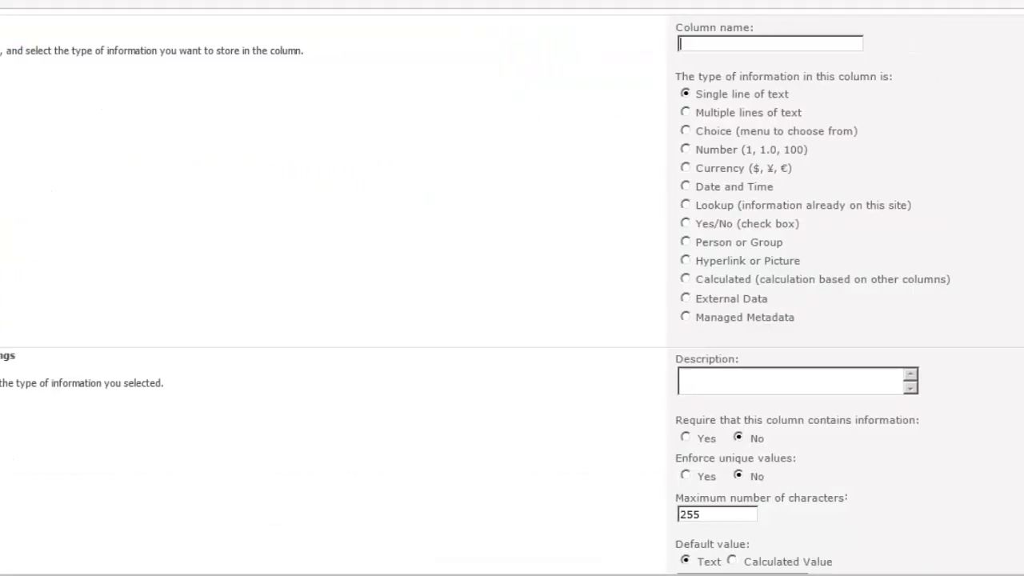
pyautogui.write('Origi')
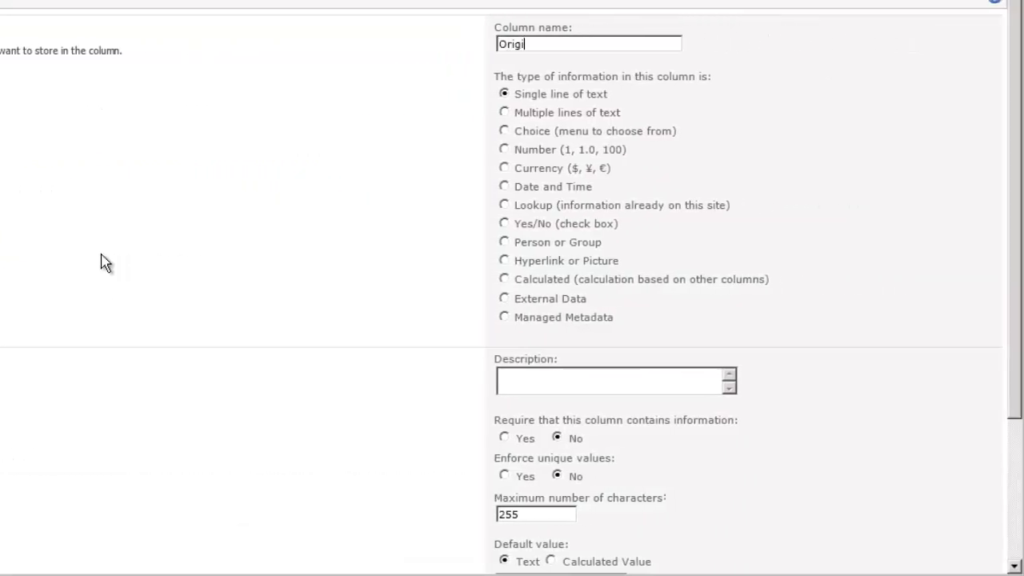
pyautogui.write('nal Location')
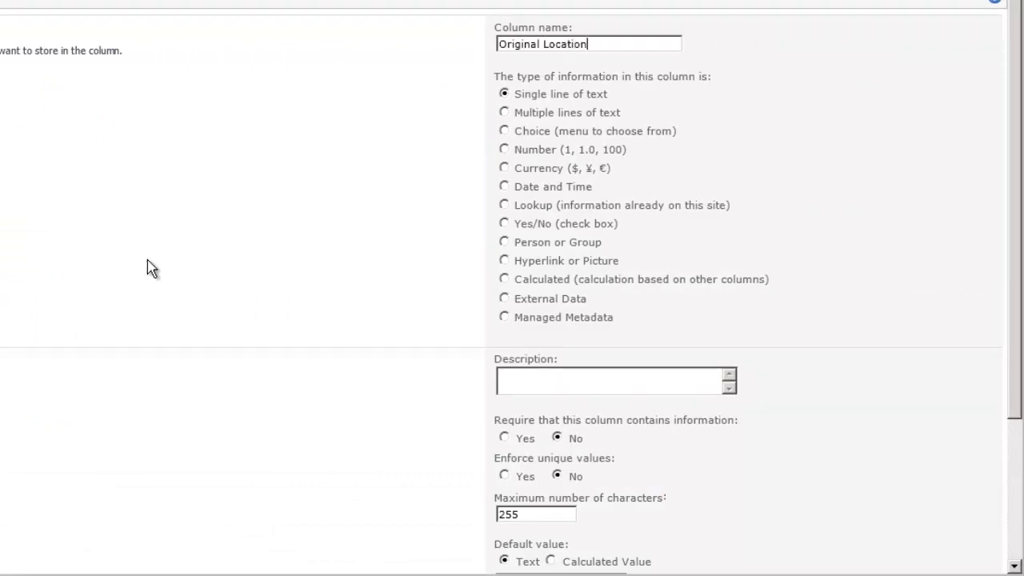
pyautogui.click(504, 260)
pyautogui.scroll(-1, 411, 249)
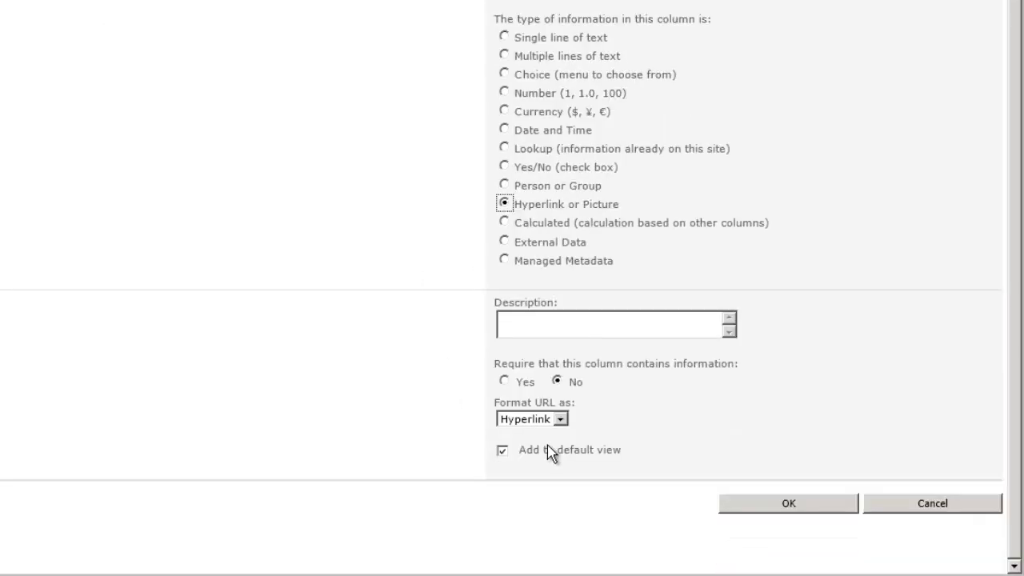
pyautogui.click(561, 419)
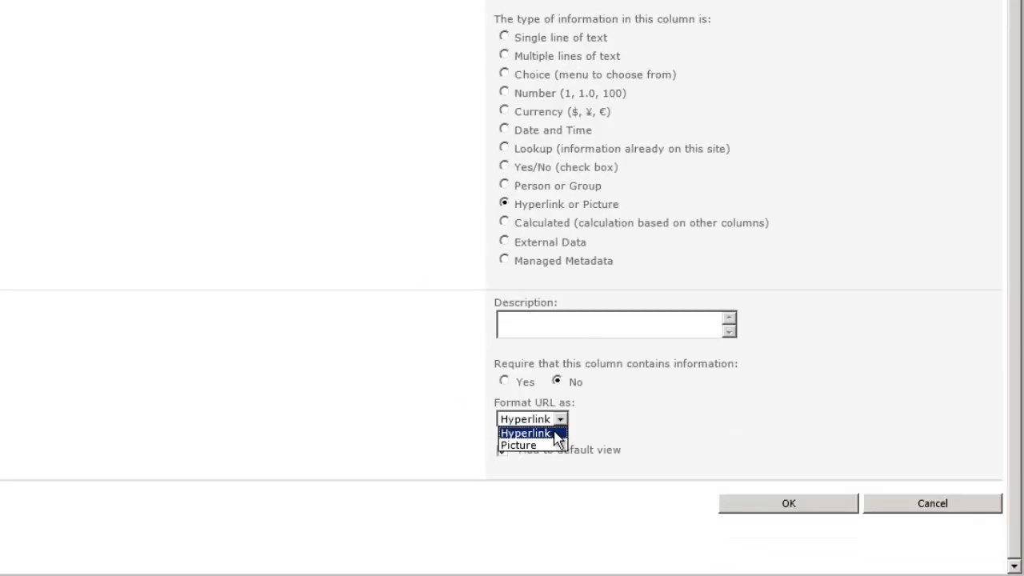
pyautogui.click(556, 436)
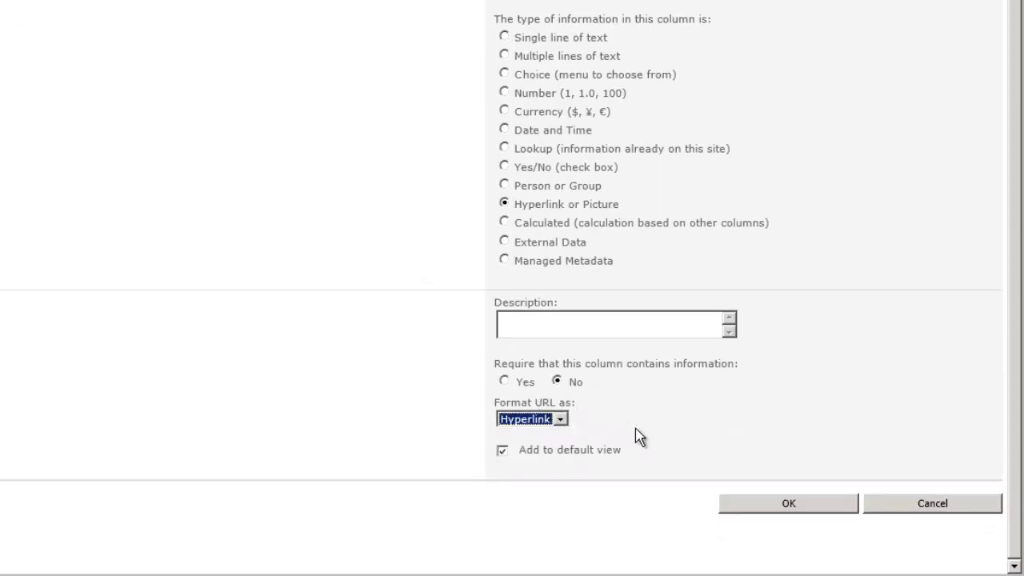
pyautogui.click(752, 512)
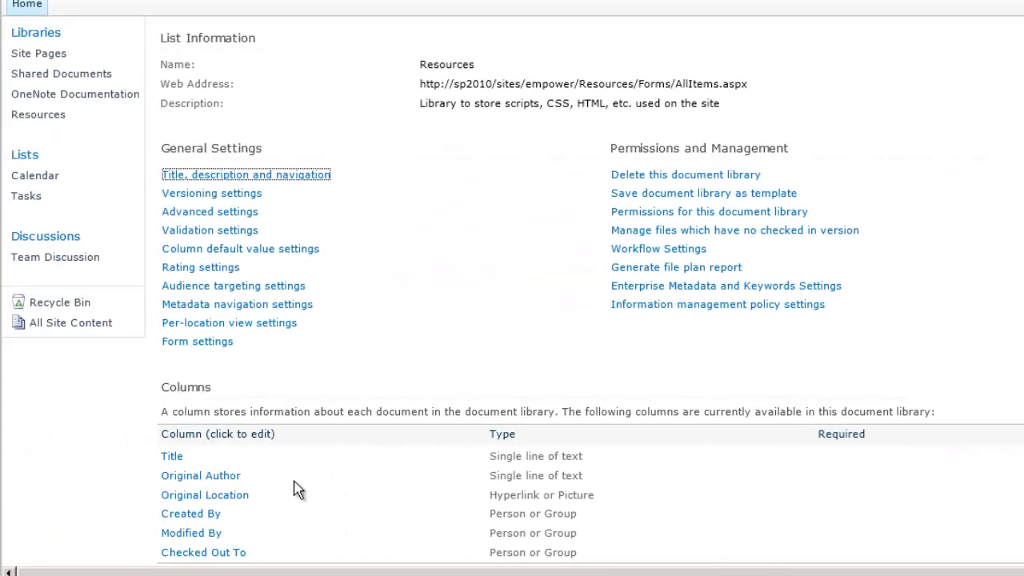
# Create a 'Comments' column of type Multiple lines of text
pyautogui.scroll(-5, 804, 408)
pyautogui.click(132, 392)
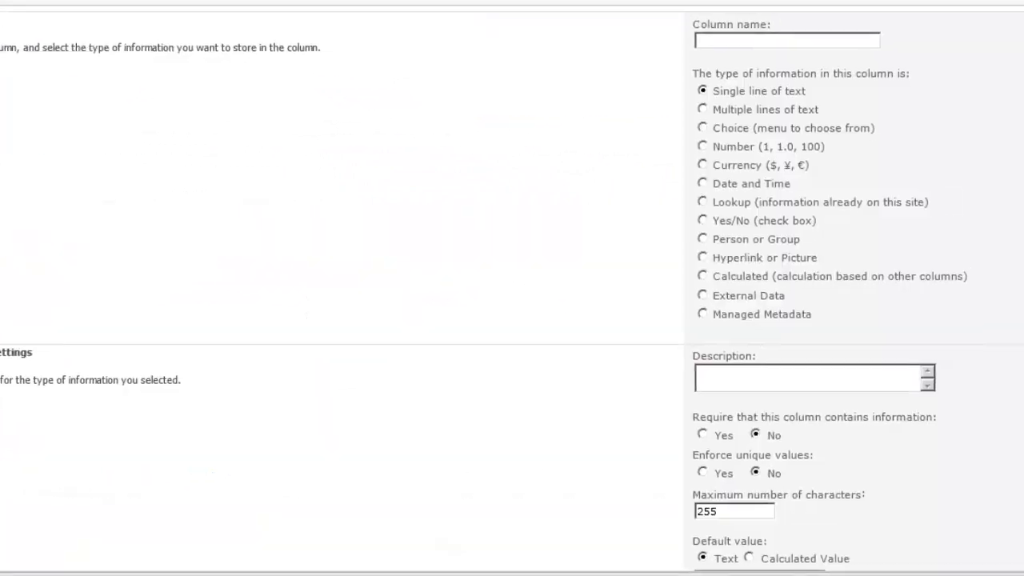
pyautogui.write('Comments')
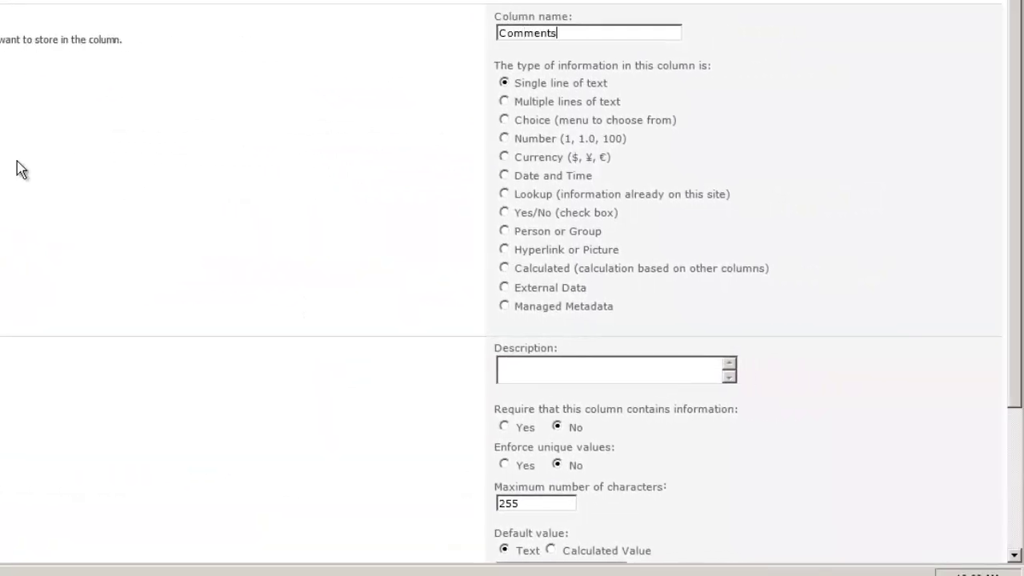
pyautogui.click(504, 101)
pyautogui.scroll(-3, 433, 202)
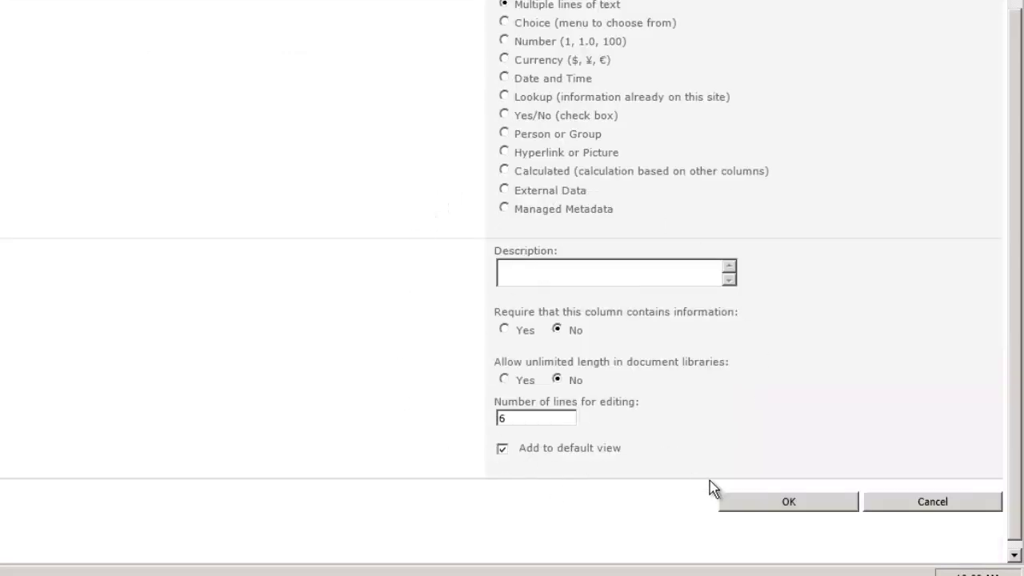
pyautogui.click(756, 504)
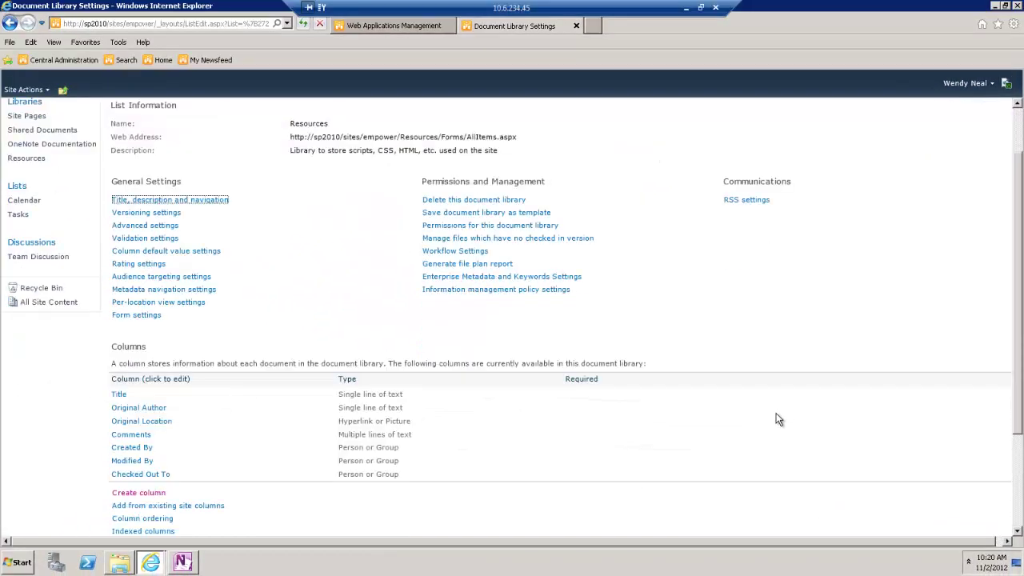
# Return to the Resources library's All Documents page via the breadcrumb
pyautogui.scroll(2, 314, 311)
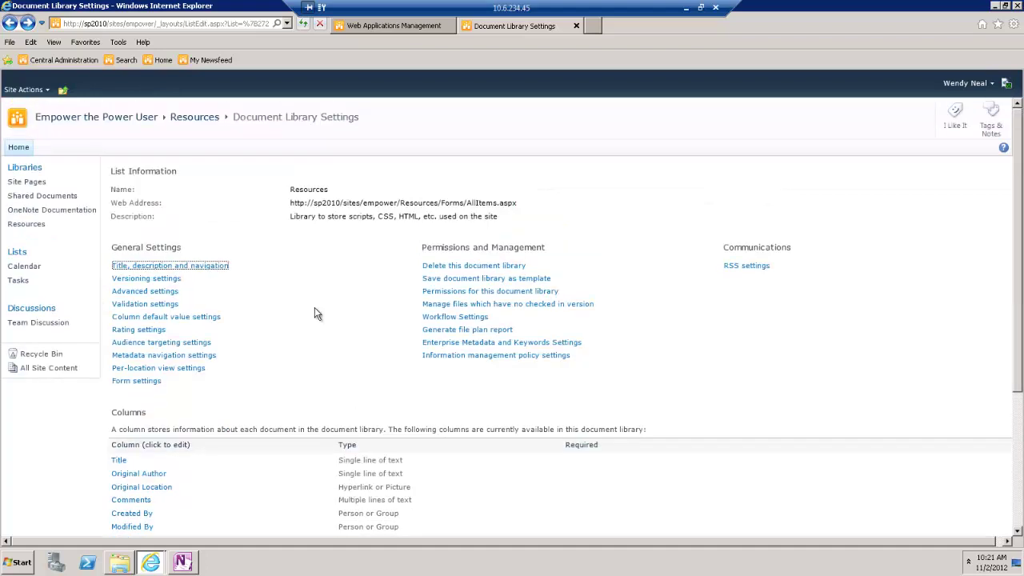
pyautogui.click(192, 120)
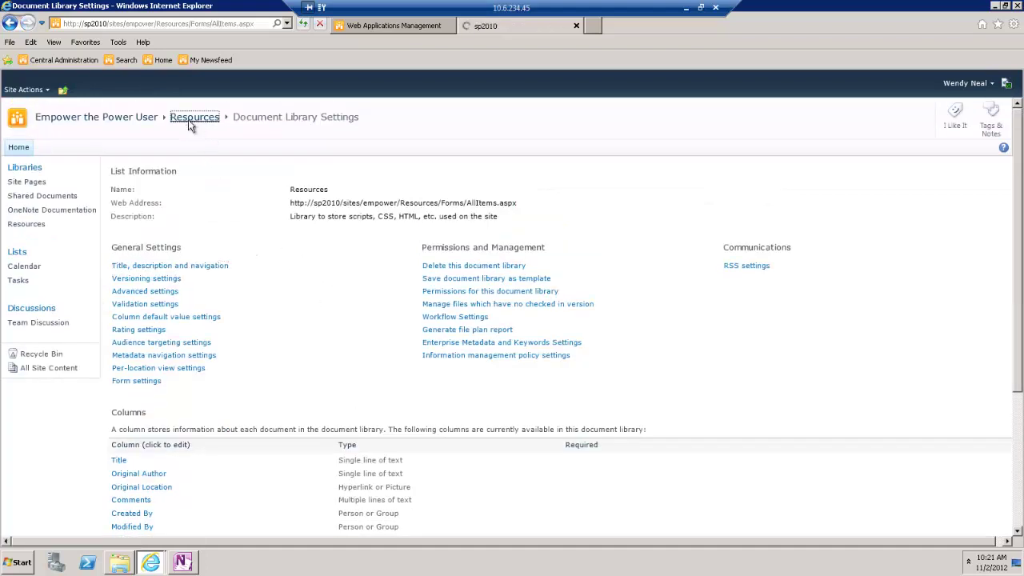